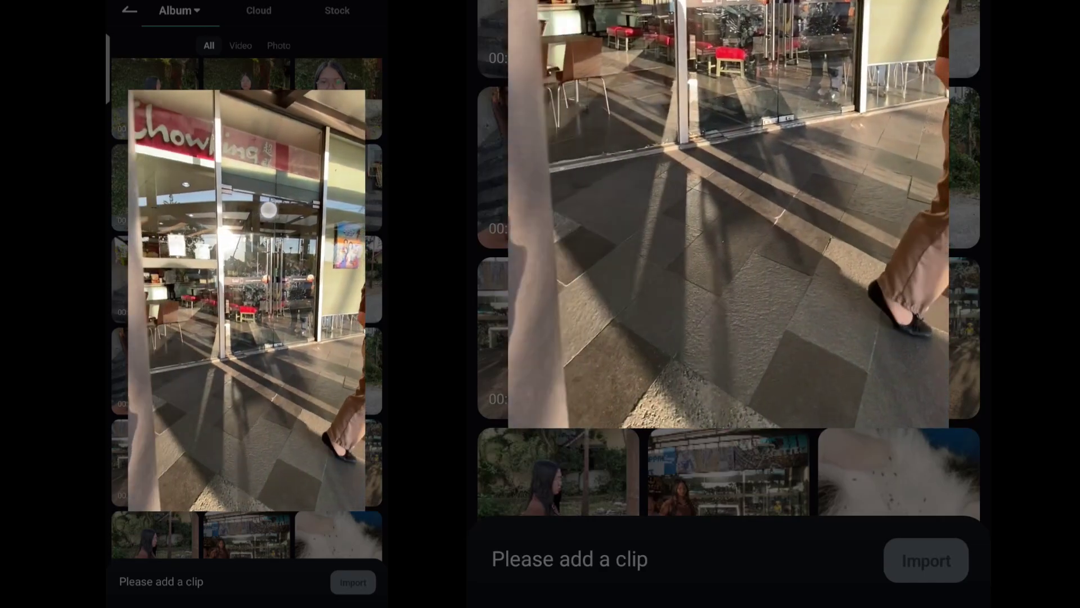
# Add the 6-second shopping-area walk clip to the import selection.
pyautogui.click(319, 302)
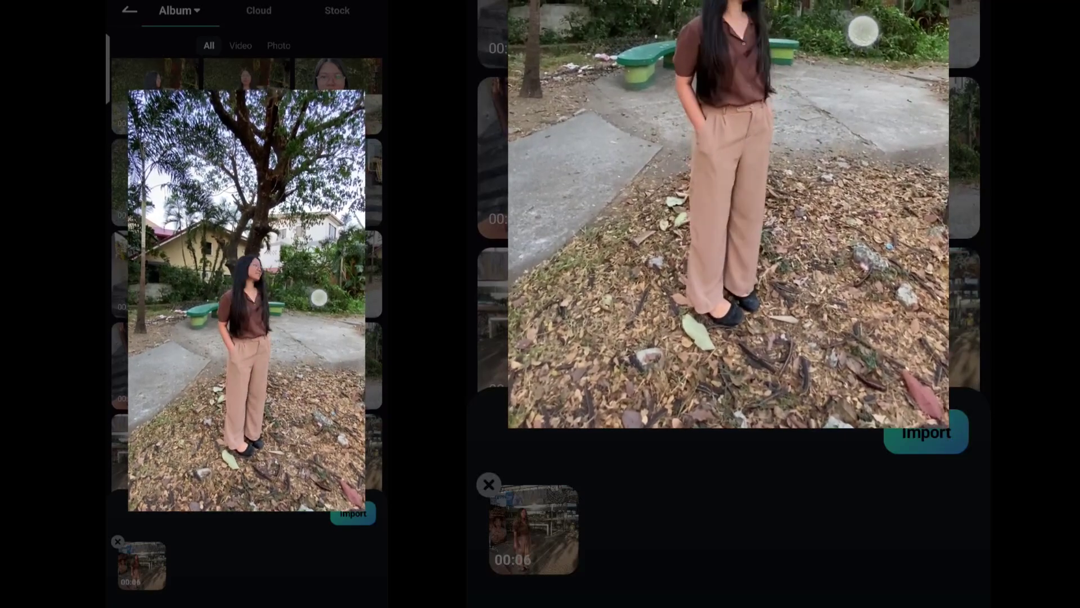
# Import the mall and park clips, then trim them at the trunk to 4.5 and 6 seconds.
pyautogui.click(319, 298)
pyautogui.click(355, 512)
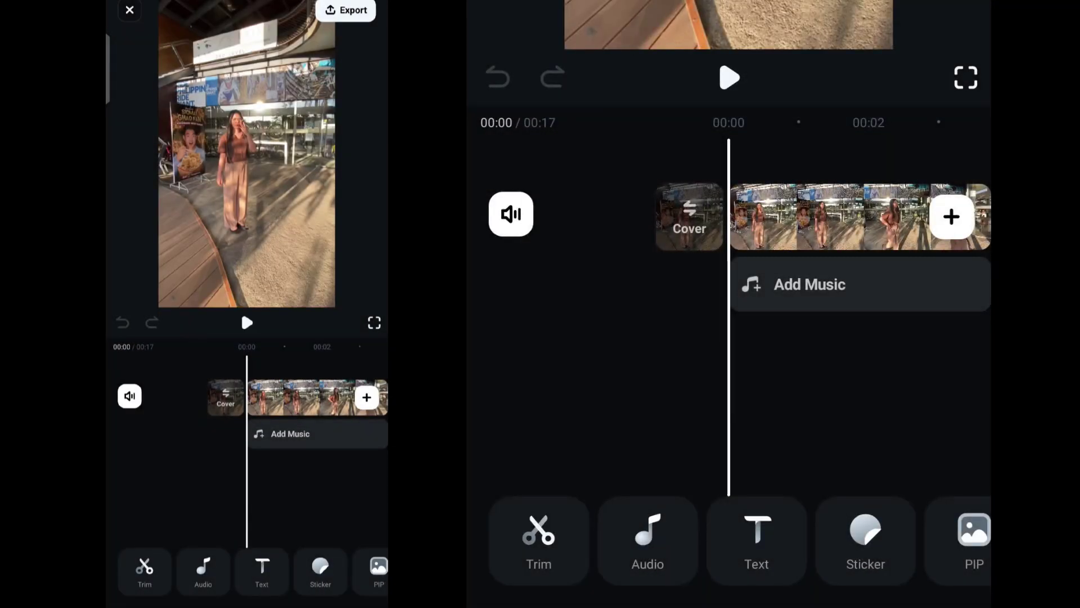
pyautogui.moveTo(878, 386); pyautogui.dragTo(667, 380)
pyautogui.moveTo(771, 365); pyautogui.dragTo(854, 367)
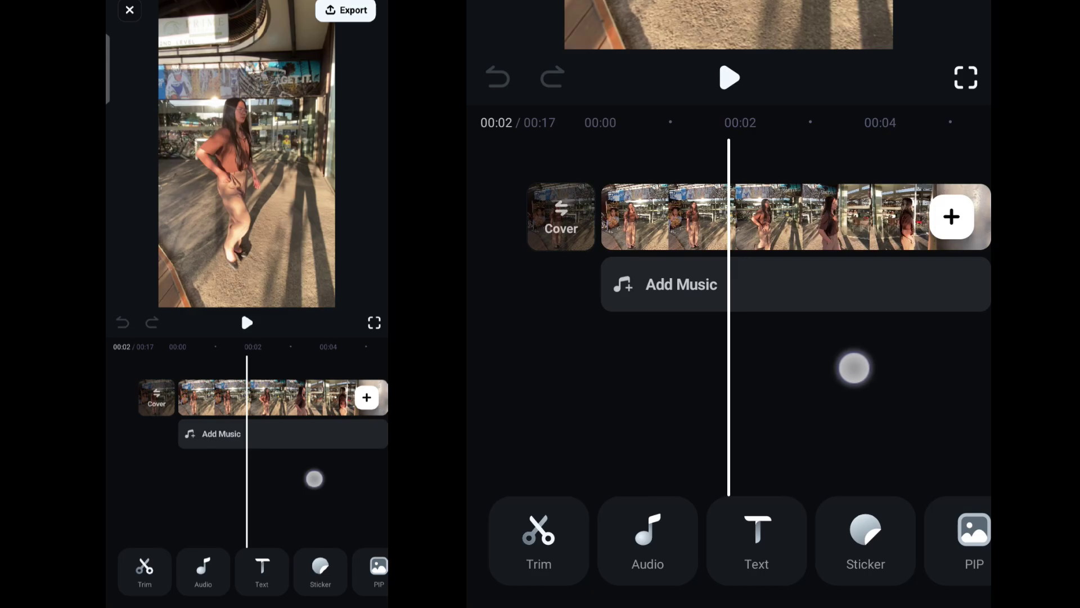
pyautogui.click(829, 369)
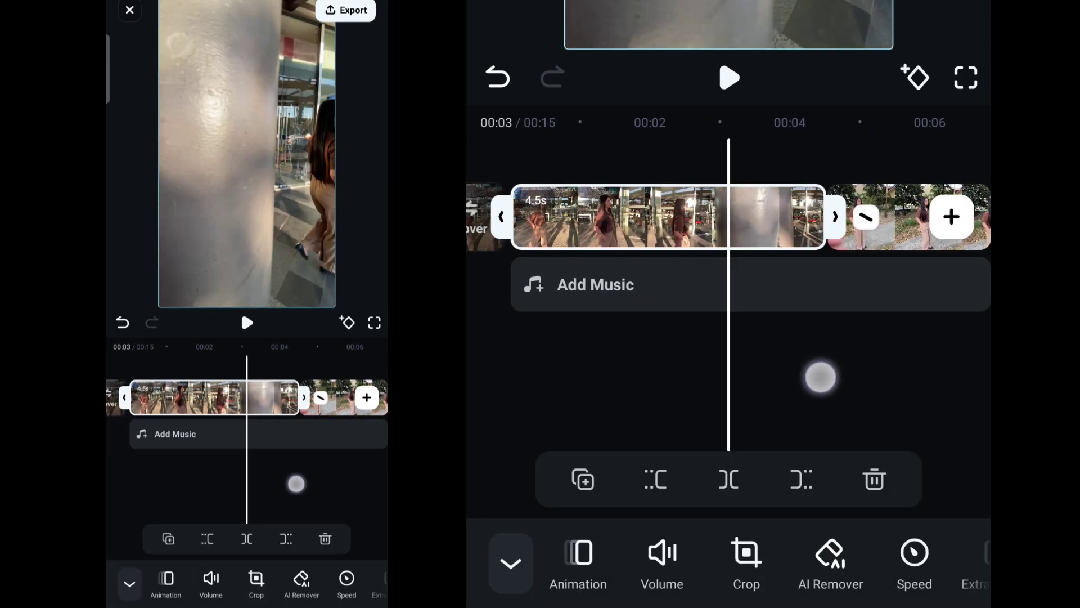
pyautogui.moveTo(793, 374); pyautogui.dragTo(787, 353)
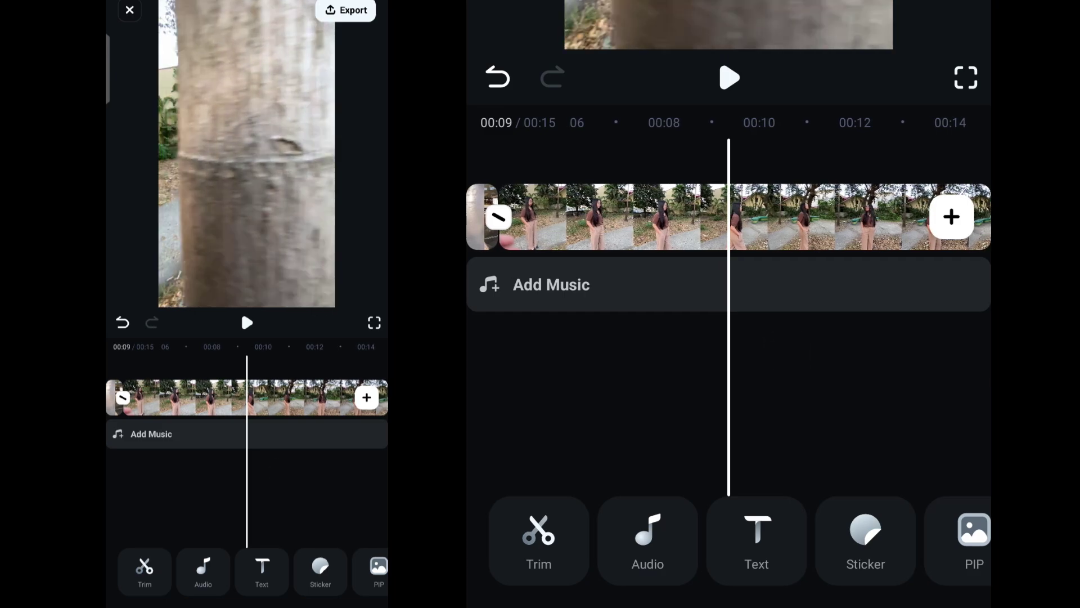
pyautogui.click(827, 217)
# Trim away the part of the park clip before the tree trunk.
pyautogui.click(650, 480)
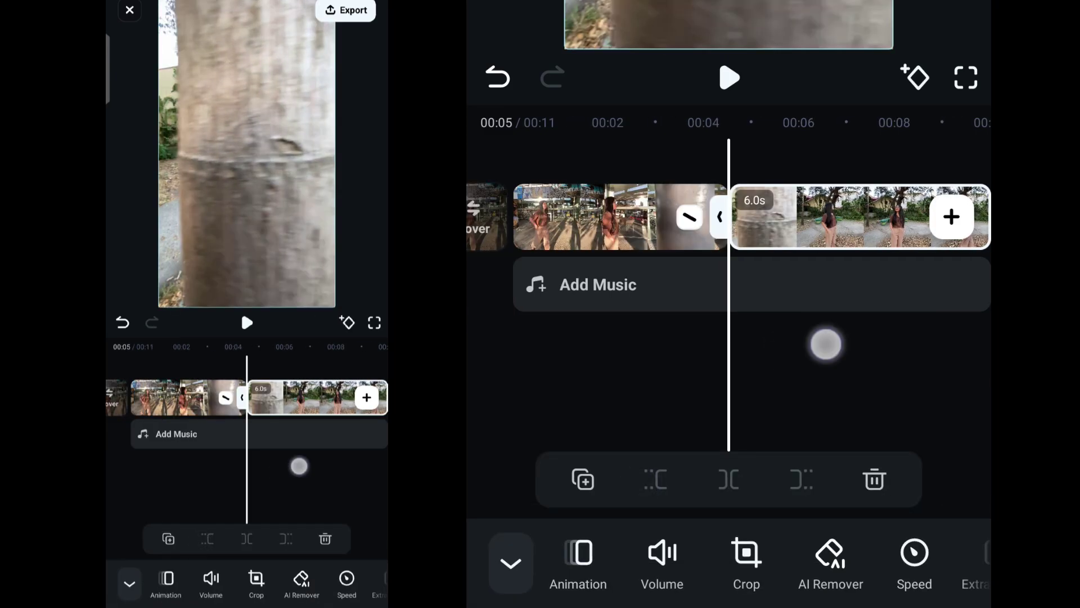
pyautogui.click(826, 344)
pyautogui.click(844, 217)
pyautogui.moveTo(802, 561)
pyautogui.mouseDown()
pyautogui.moveTo(608, 561)
pyautogui.moveTo(624, 561)
pyautogui.mouseUp()
pyautogui.moveTo(857, 554); pyautogui.dragTo(651, 560)
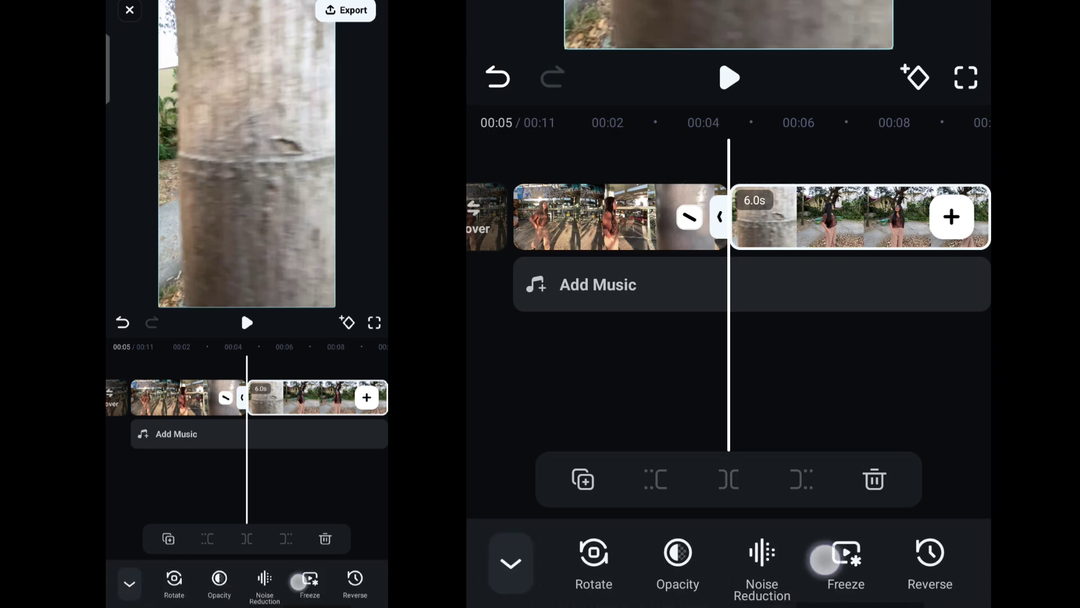
pyautogui.moveTo(823, 559); pyautogui.dragTo(591, 562)
# Move the park clip to an overlay track, sliding it left over the first clip's end.
pyautogui.click(946, 558)
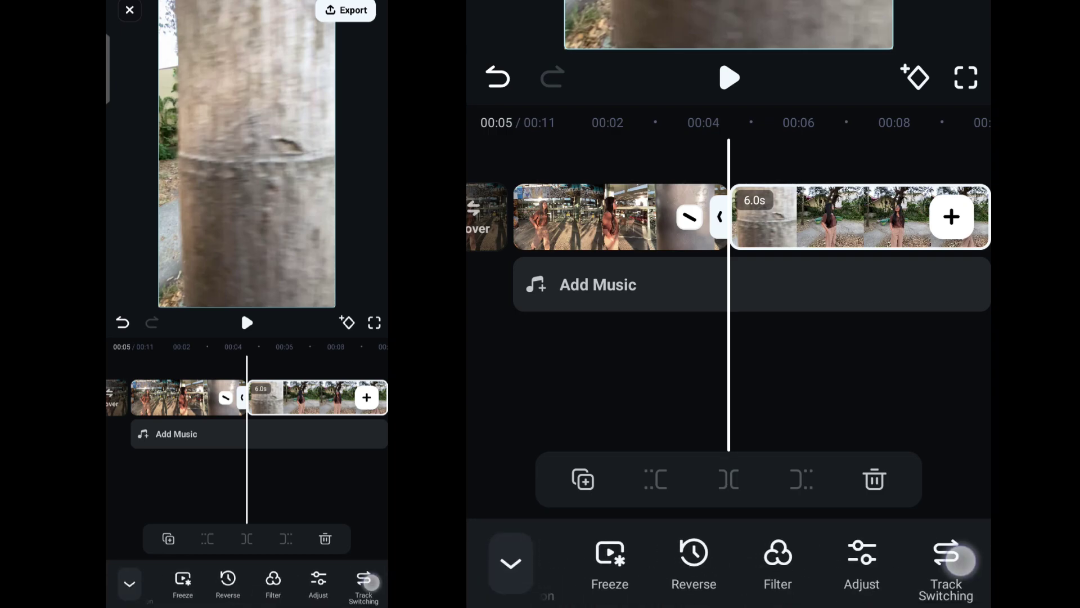
pyautogui.moveTo(863, 244); pyautogui.dragTo(785, 250)
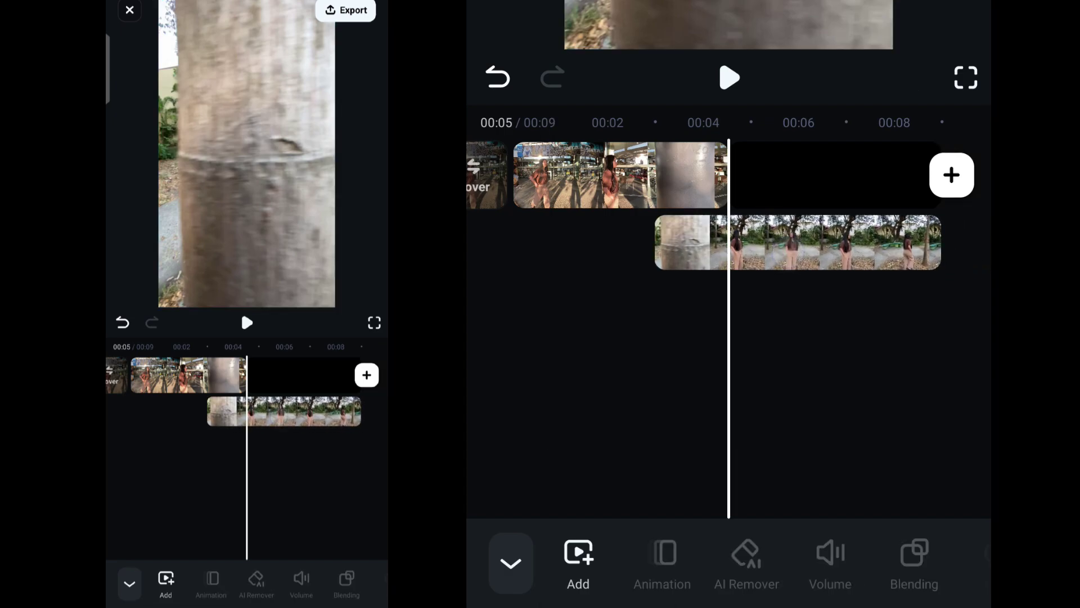
pyautogui.moveTo(747, 354)
pyautogui.mouseDown()
pyautogui.moveTo(886, 352)
pyautogui.moveTo(856, 361)
pyautogui.moveTo(843, 351)
pyautogui.moveTo(863, 347)
pyautogui.mouseUp()
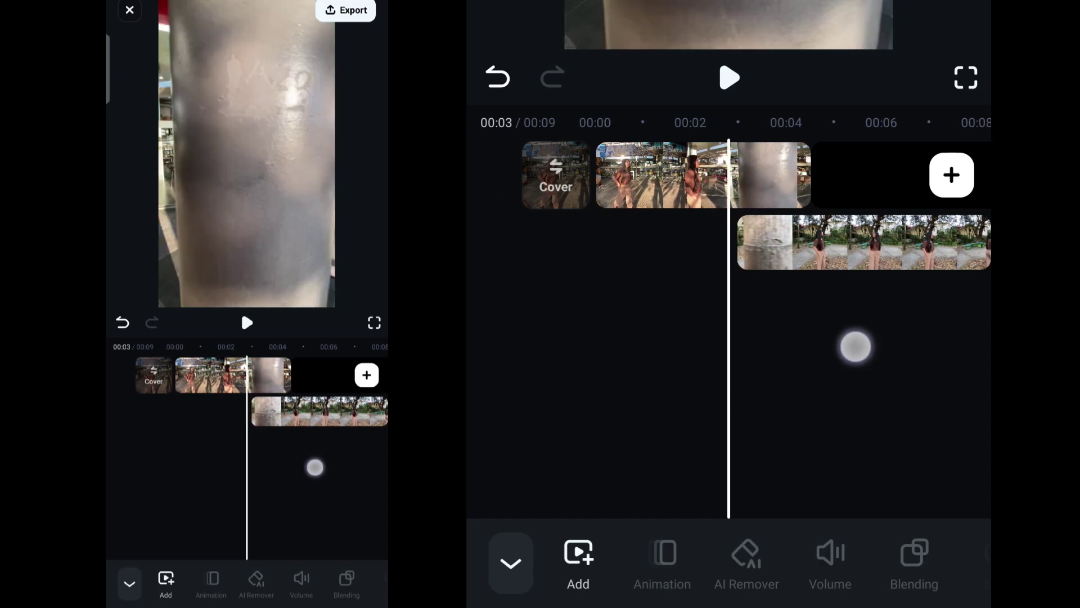
# Zoom the timeline and add a keyframe at the overlay park clip's start, 00:03.
pyautogui.moveTo(860, 346); pyautogui.dragTo(858, 249)
pyautogui.click(852, 237)
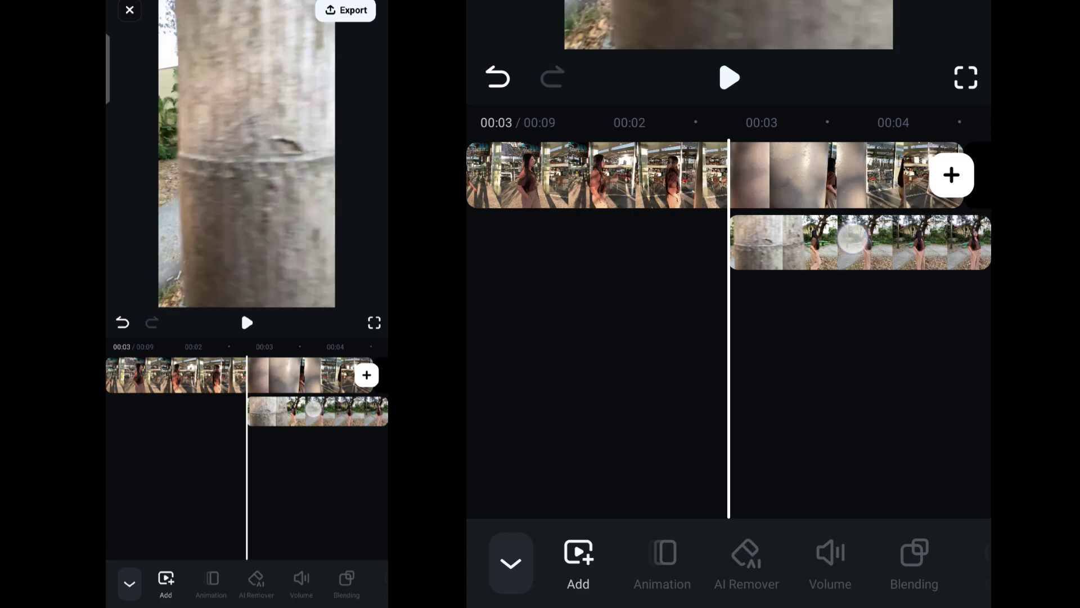
pyautogui.moveTo(907, 556); pyautogui.dragTo(765, 557)
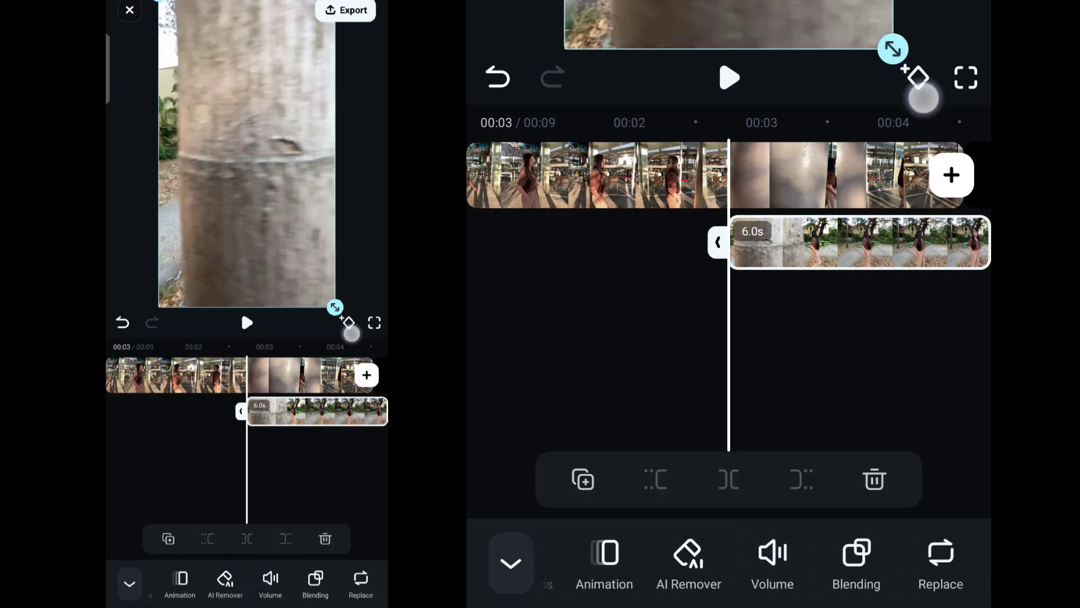
pyautogui.click(919, 80)
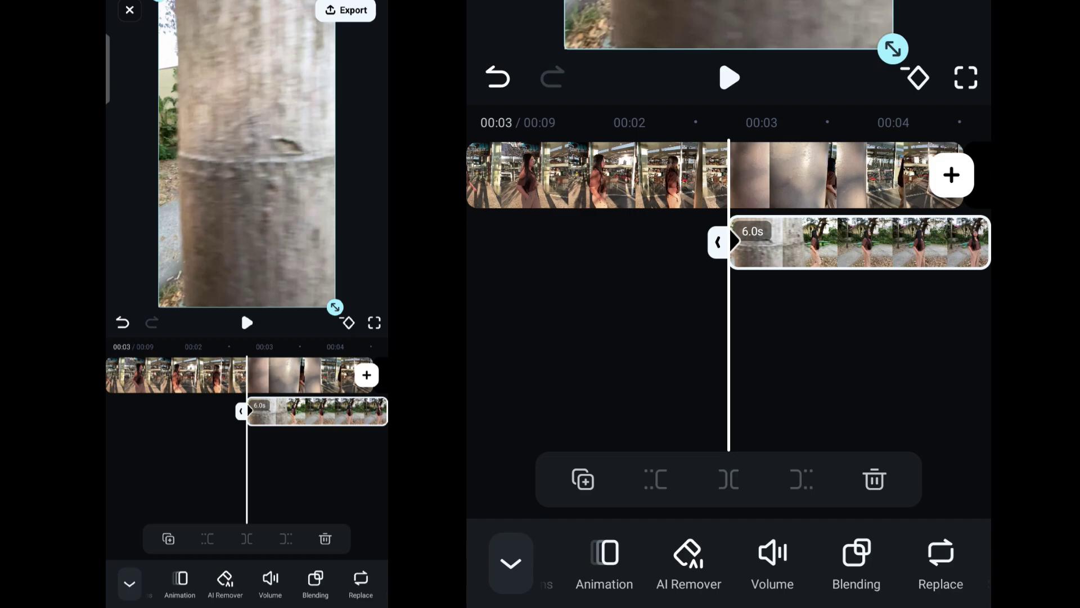
pyautogui.moveTo(887, 561); pyautogui.dragTo(625, 561)
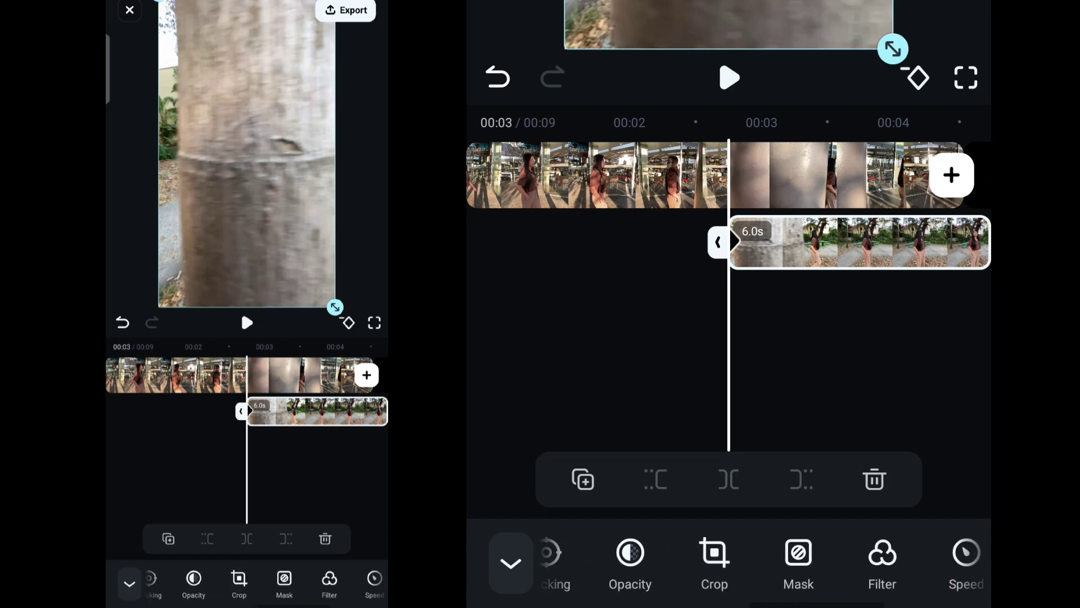
# Apply a Liner mask to the park clip, rotated vertical and placed on the trunk edge.
pyautogui.click(794, 560)
pyautogui.click(617, 462)
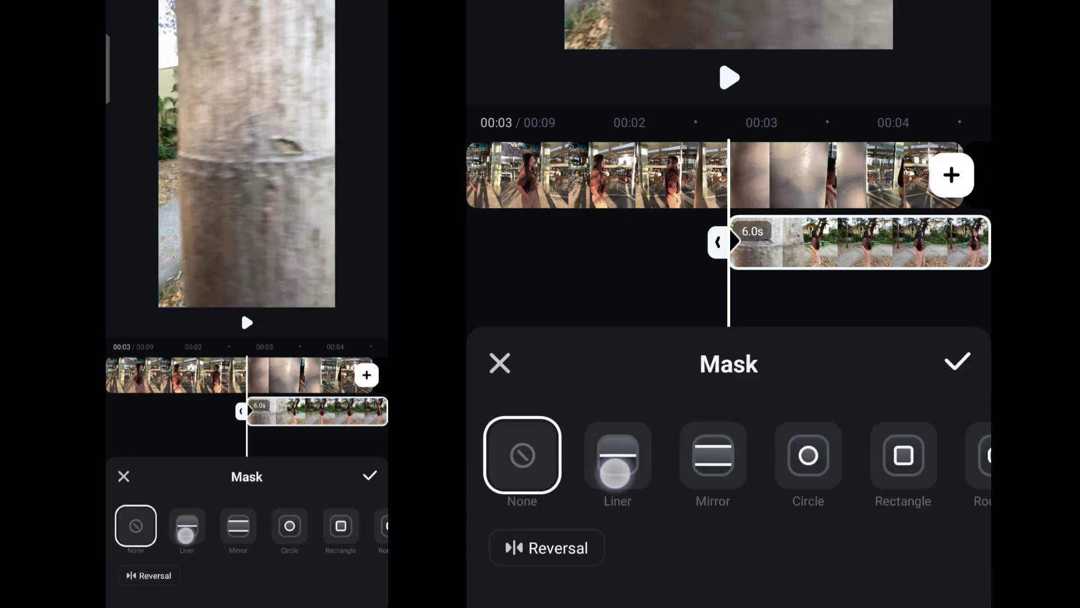
pyautogui.moveTo(308, 151)
pyautogui.mouseDown()
pyautogui.moveTo(238, 317)
pyautogui.moveTo(228, 291)
pyautogui.mouseUp()
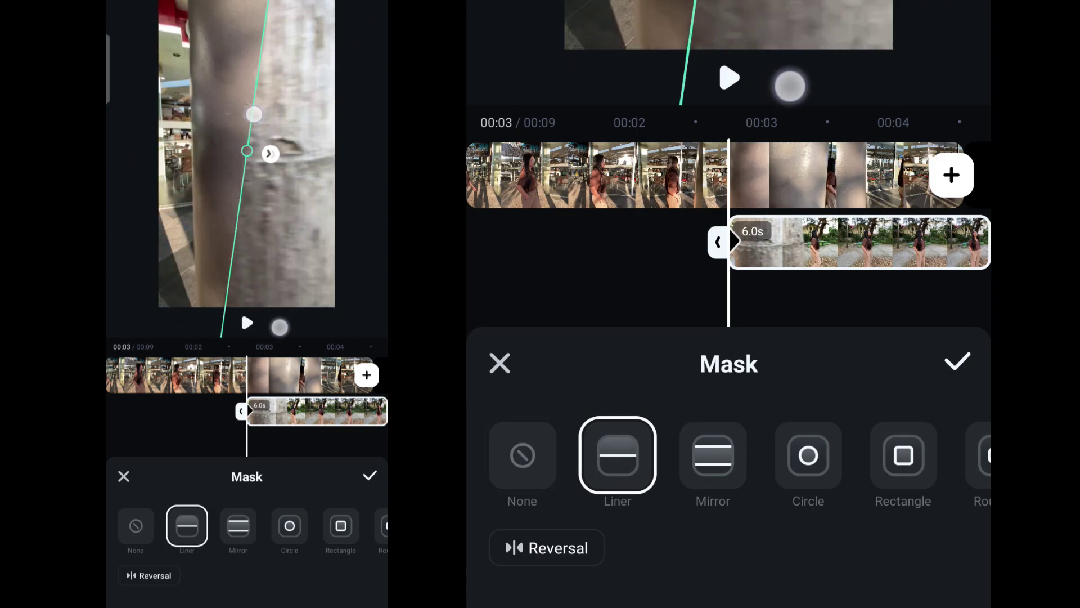
pyautogui.moveTo(246, 150); pyautogui.dragTo(335, 157)
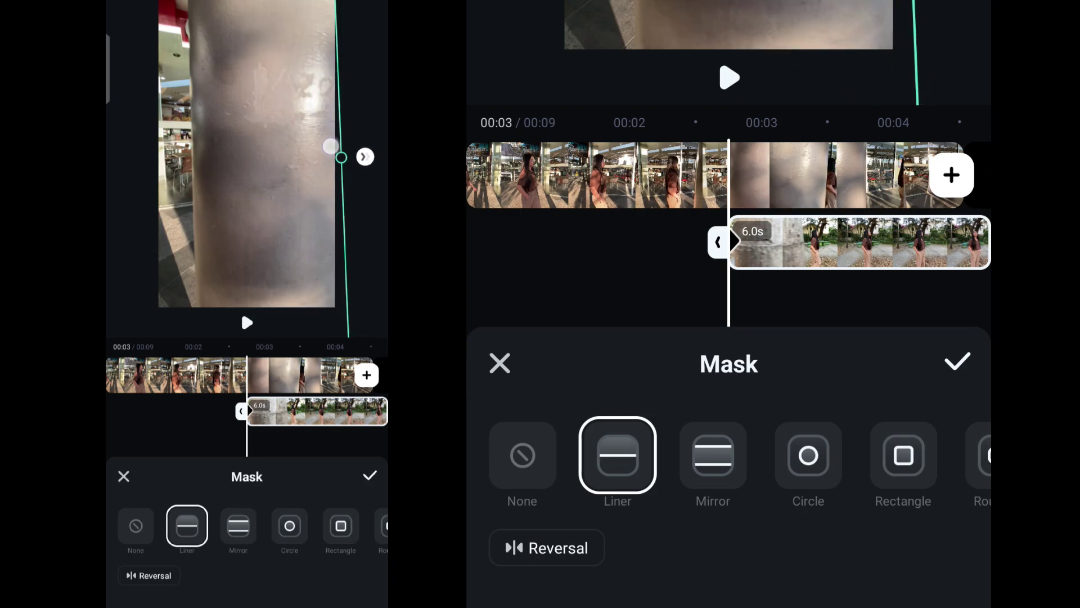
pyautogui.moveTo(134, 262); pyautogui.dragTo(133, 265)
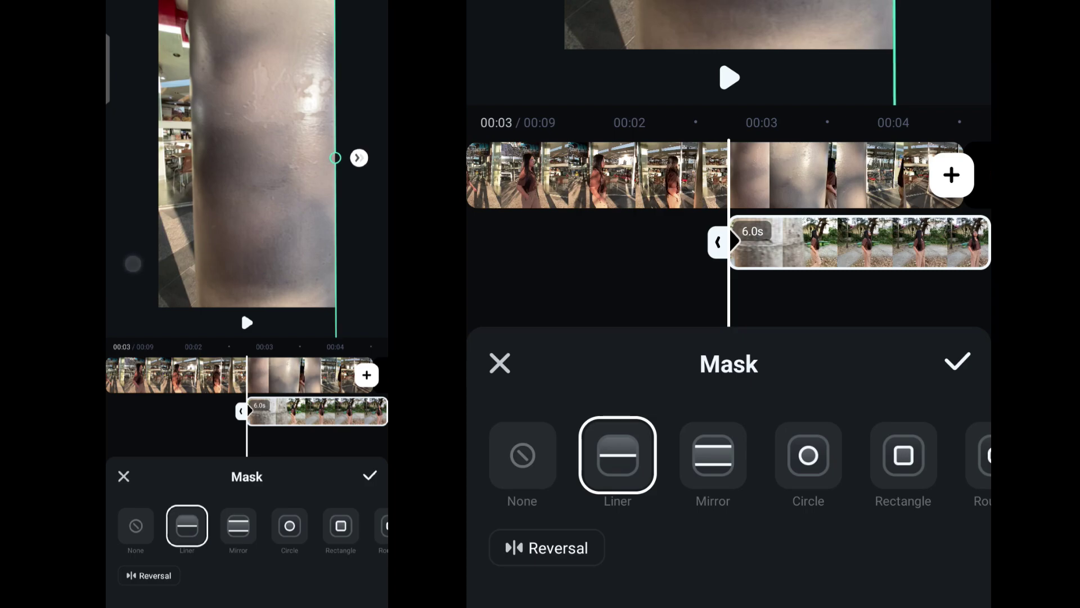
# Keyframe the mask to follow the trunk through 00:04, then confirm it.
pyautogui.moveTo(359, 158); pyautogui.dragTo(361, 157)
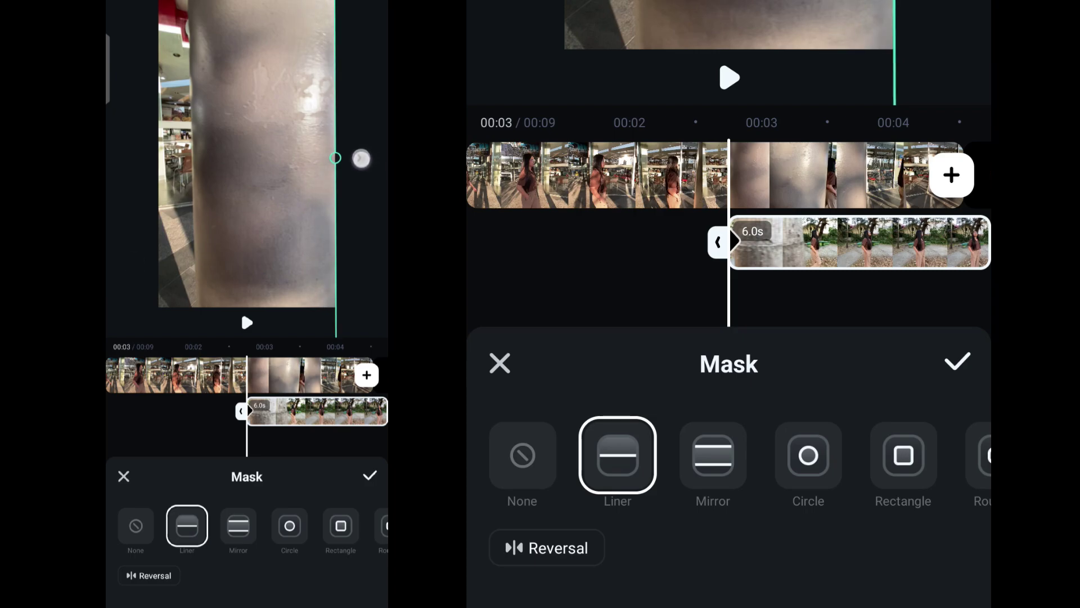
pyautogui.moveTo(363, 283)
pyautogui.mouseDown()
pyautogui.moveTo(366, 263)
pyautogui.moveTo(345, 236)
pyautogui.mouseUp()
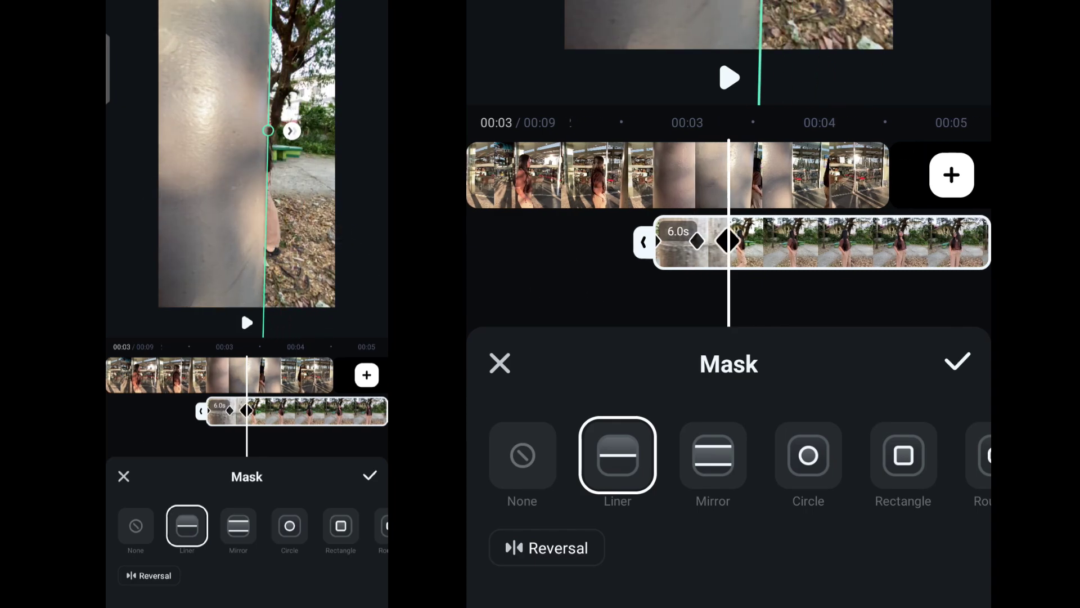
pyautogui.moveTo(270, 215); pyautogui.dragTo(251, 216)
pyautogui.moveTo(154, 436); pyautogui.dragTo(145, 435)
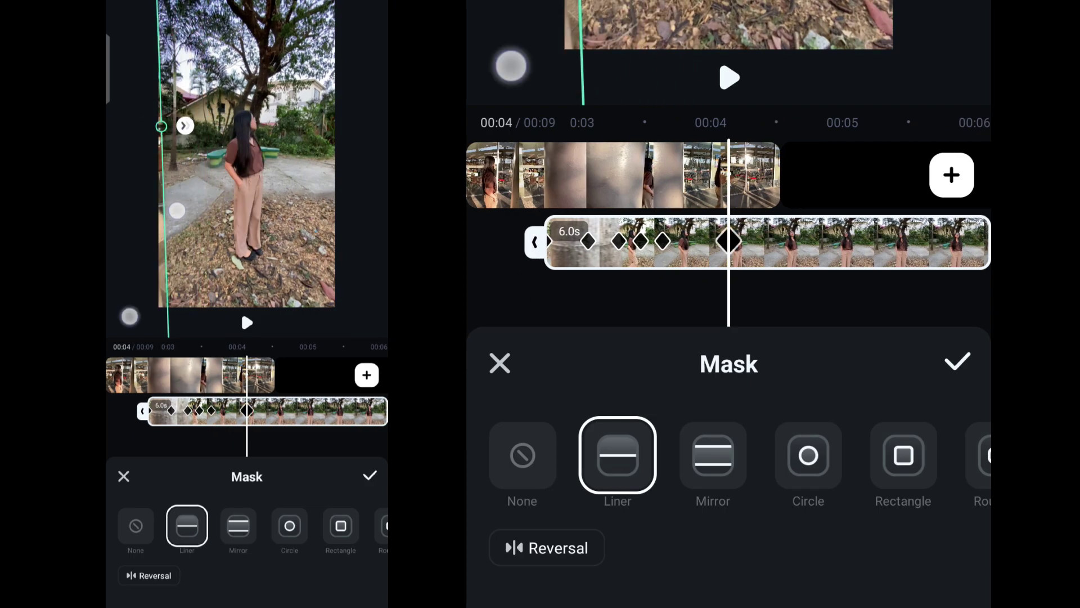
pyautogui.moveTo(174, 447); pyautogui.dragTo(285, 444)
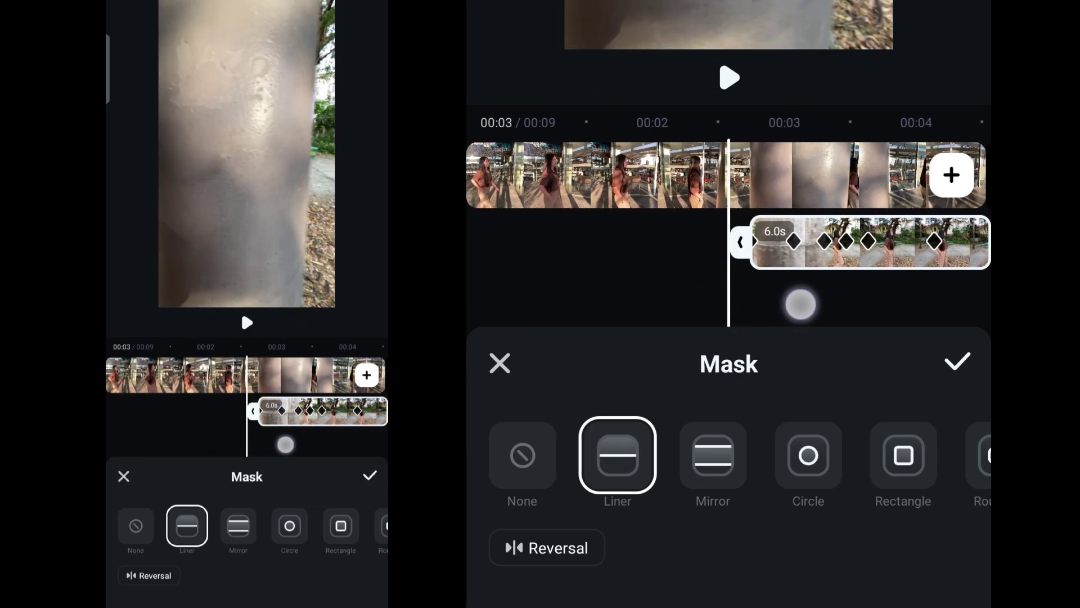
pyautogui.moveTo(202, 416); pyautogui.dragTo(133, 419)
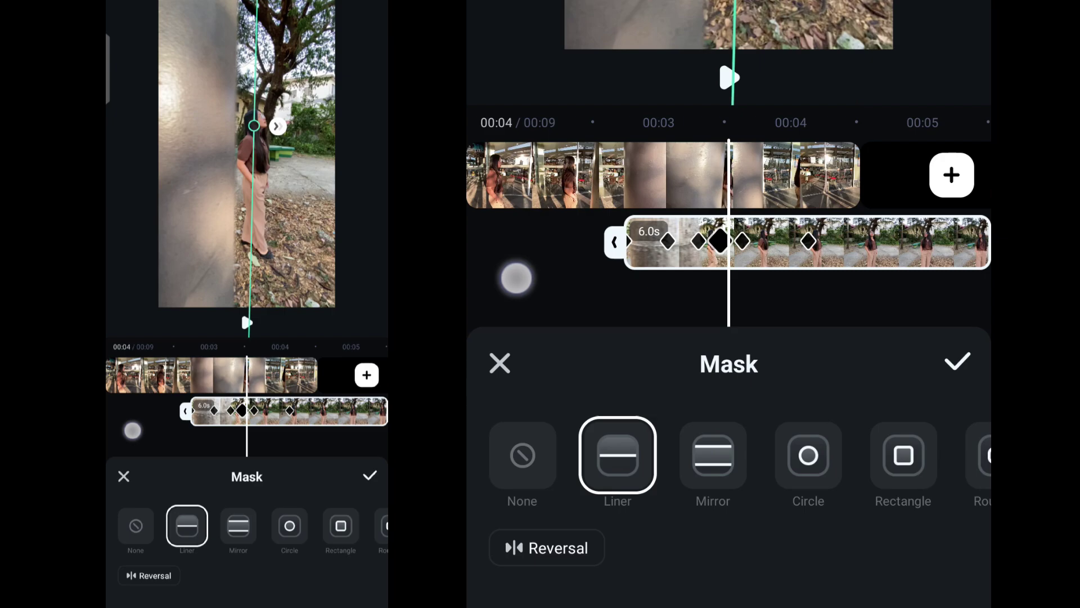
pyautogui.click(370, 476)
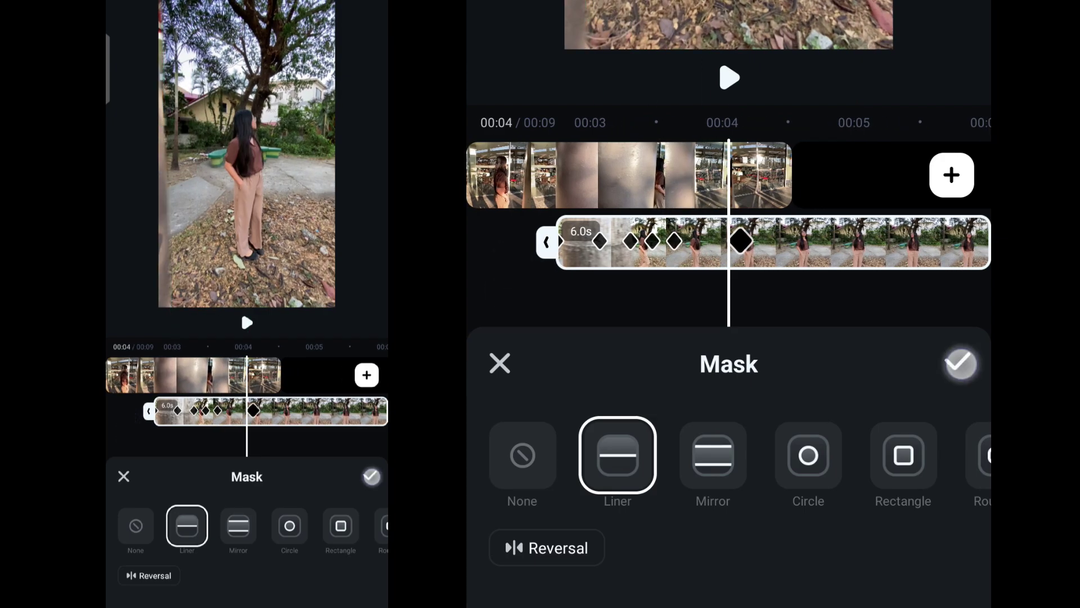
pyautogui.moveTo(298, 463); pyautogui.dragTo(368, 466)
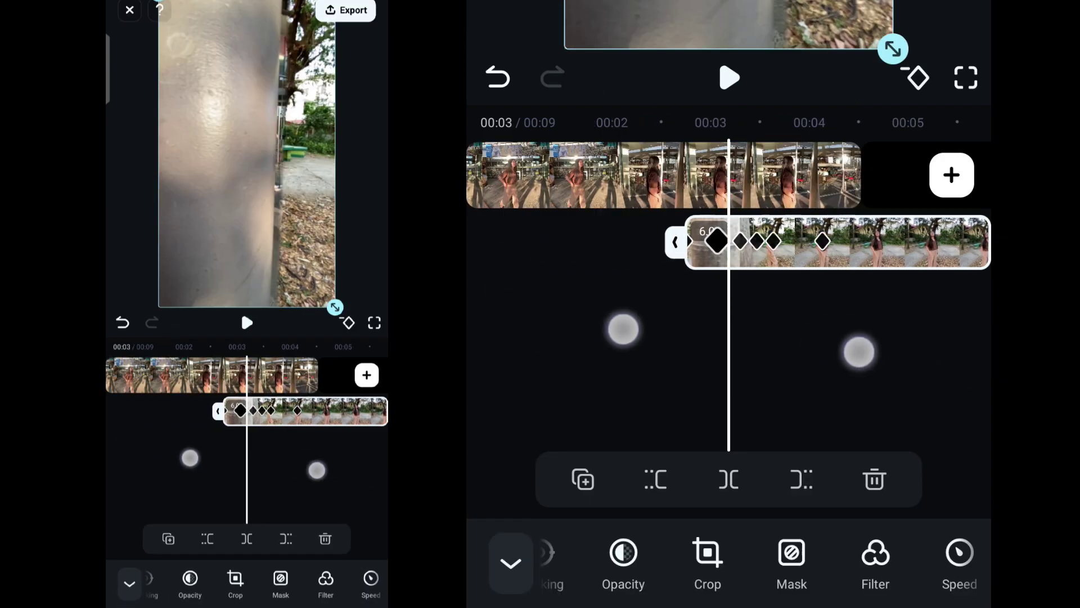
pyautogui.moveTo(188, 457); pyautogui.dragTo(357, 479)
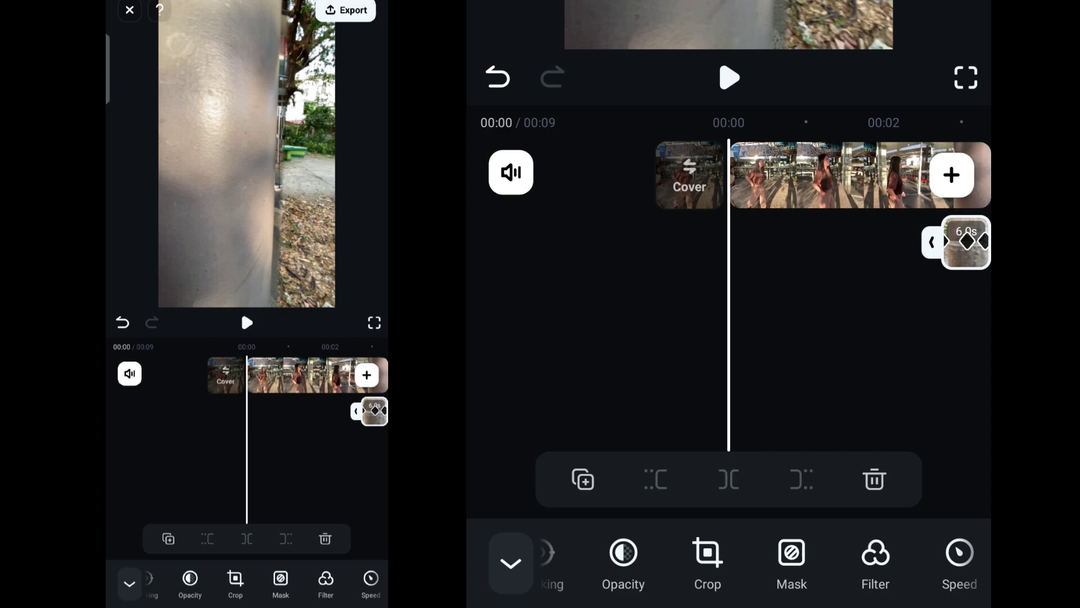